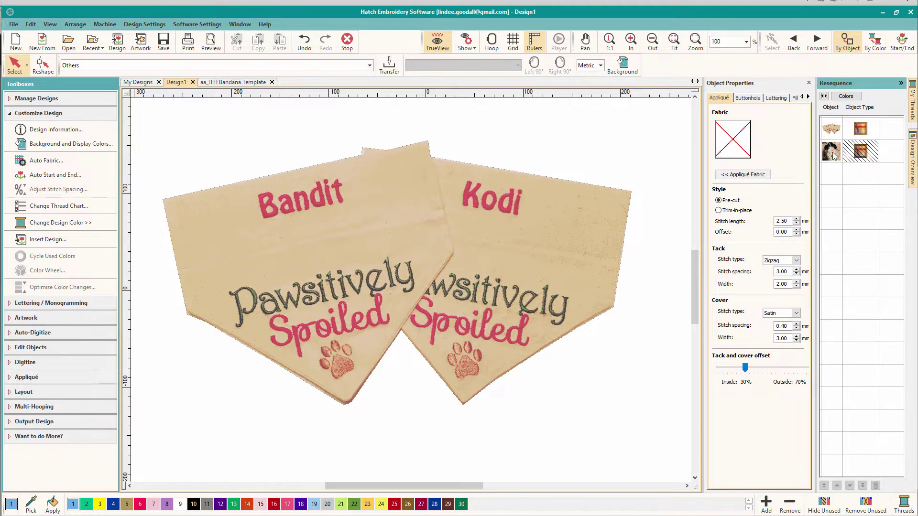
Step: Use Unhide All on the photo thumbnail so the 'Riley' dog photo shows again
{"action": "right_click", "coordinate": [833, 155]}
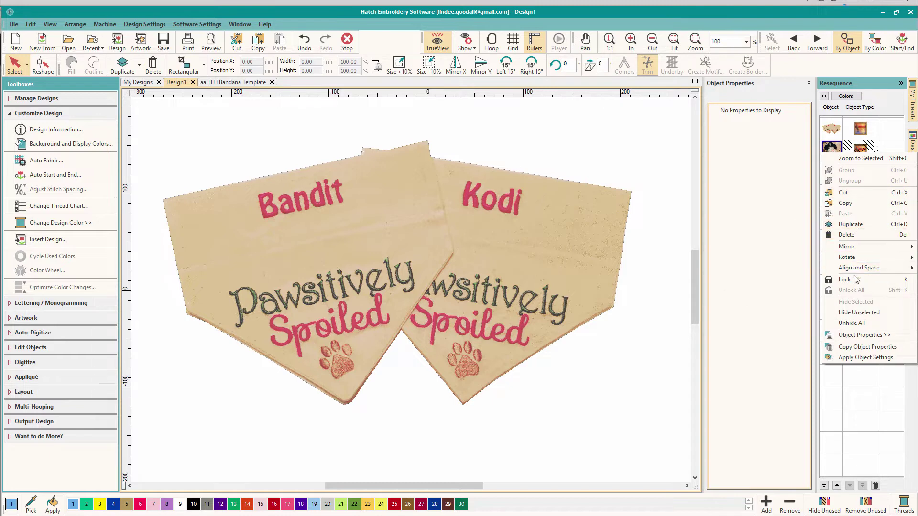
{"action": "left_click", "coordinate": [851, 323]}
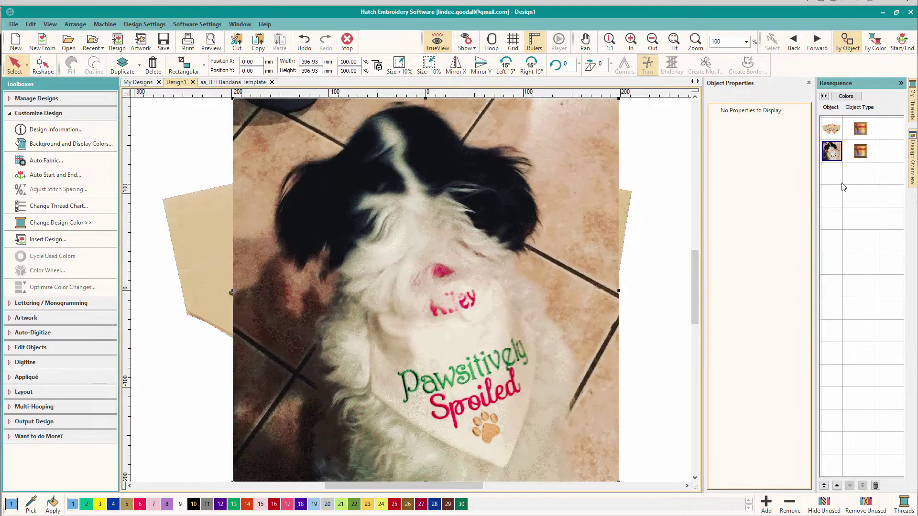
{"action": "right_click", "coordinate": [835, 157]}
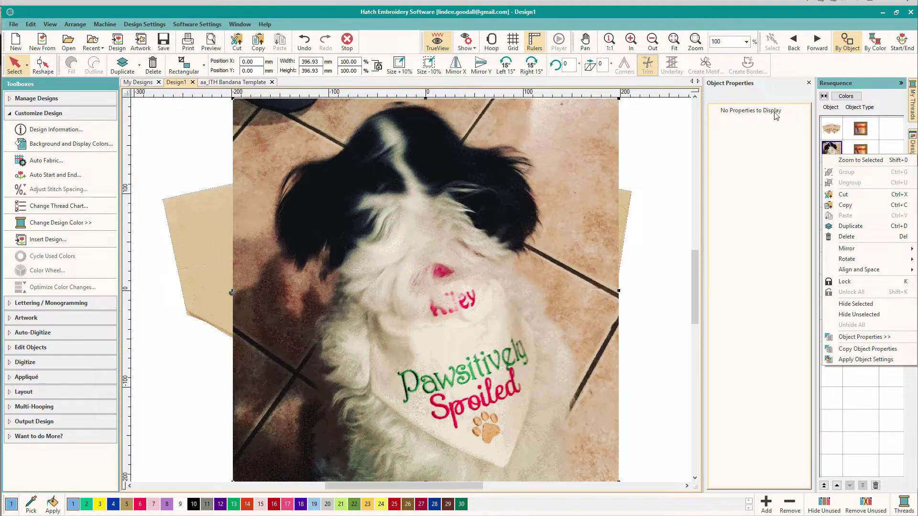
Step: Create a blank Design2 and open its Background and Display Colors settings
{"action": "left_click", "coordinate": [16, 42]}
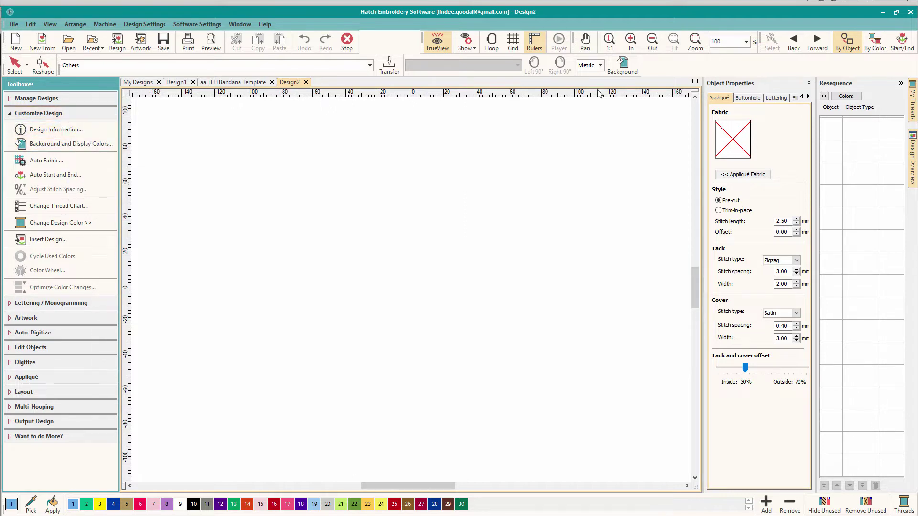
{"action": "left_click", "coordinate": [632, 67]}
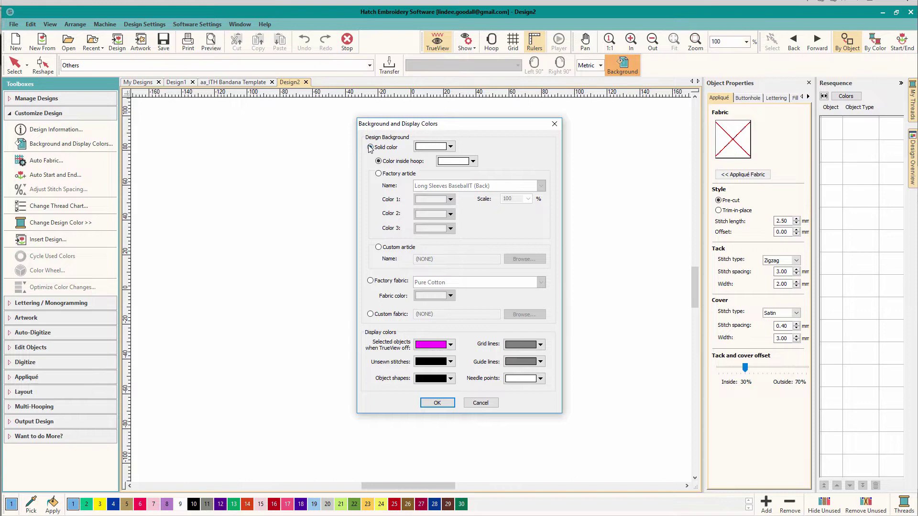
Step: Try the Caps > Cap (Front) factory article, then switch to the Custom article option
{"action": "left_click", "coordinate": [379, 174]}
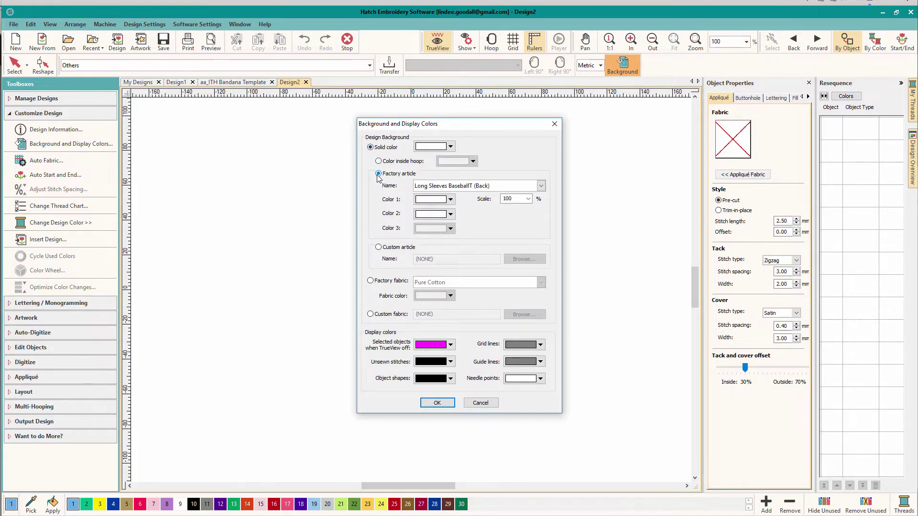
{"action": "left_click", "coordinate": [541, 186]}
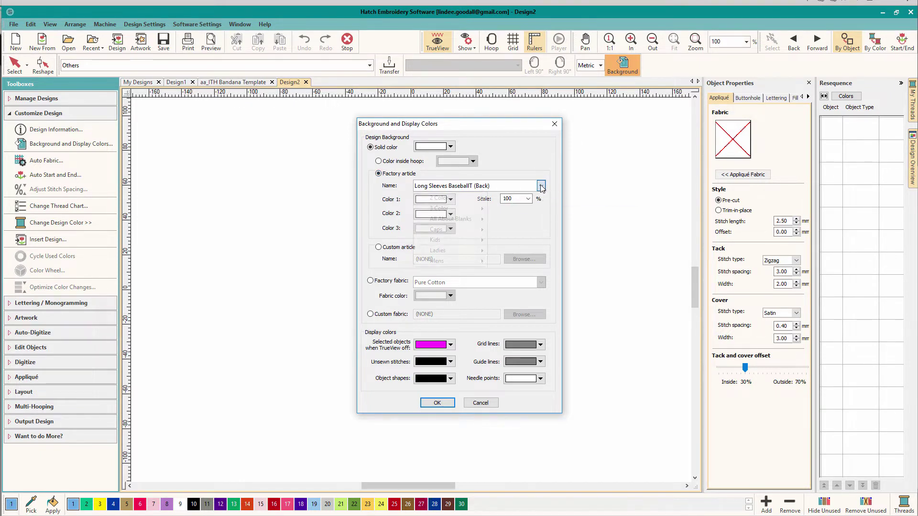
{"action": "mouse_move", "coordinate": [453, 232]}
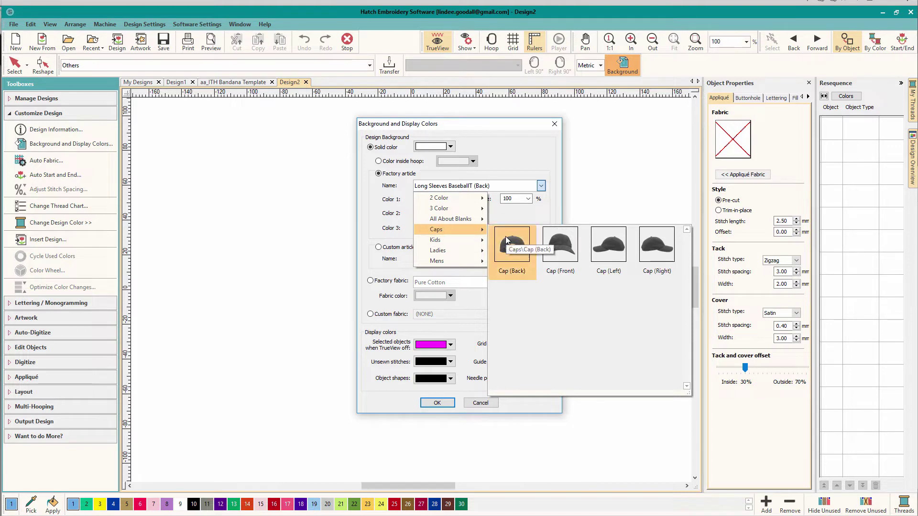
{"action": "left_click", "coordinate": [558, 239]}
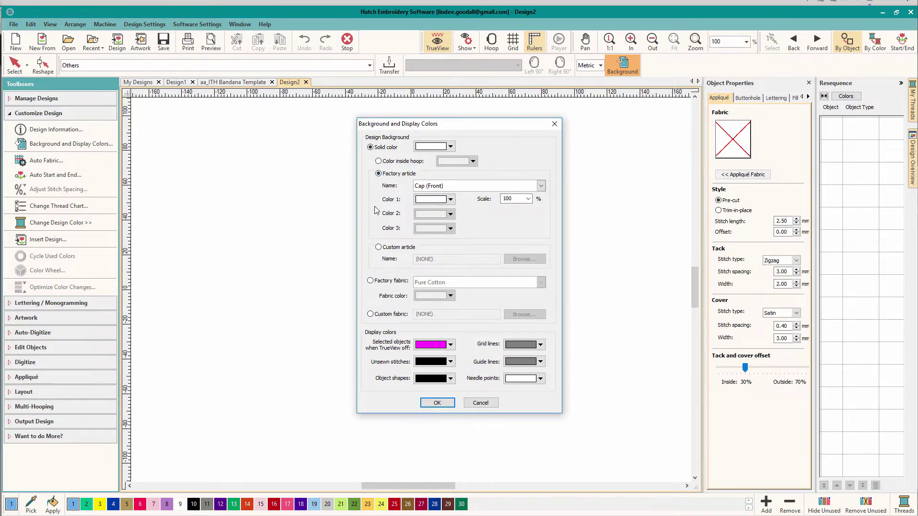
{"action": "left_click", "coordinate": [378, 247]}
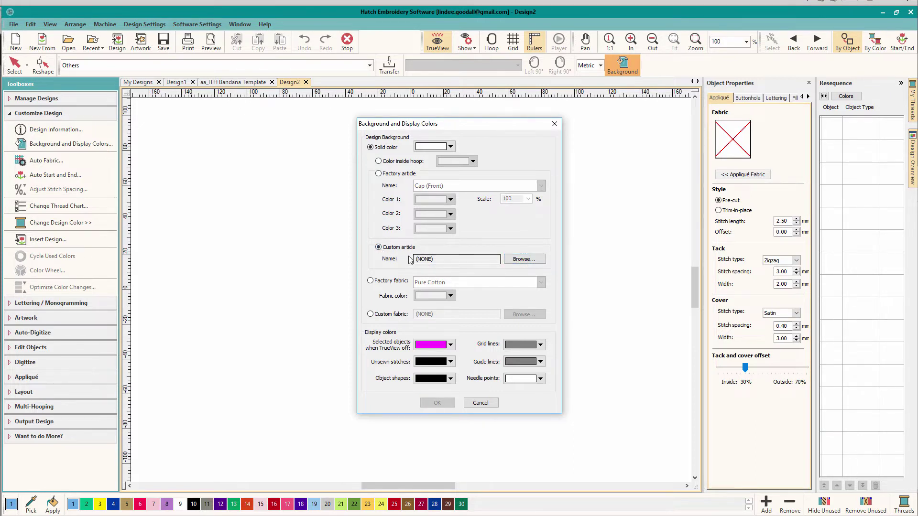
Step: Load Dogggie Bandana-Small from your Articles folder as Design2's custom article background
{"action": "left_click", "coordinate": [524, 260]}
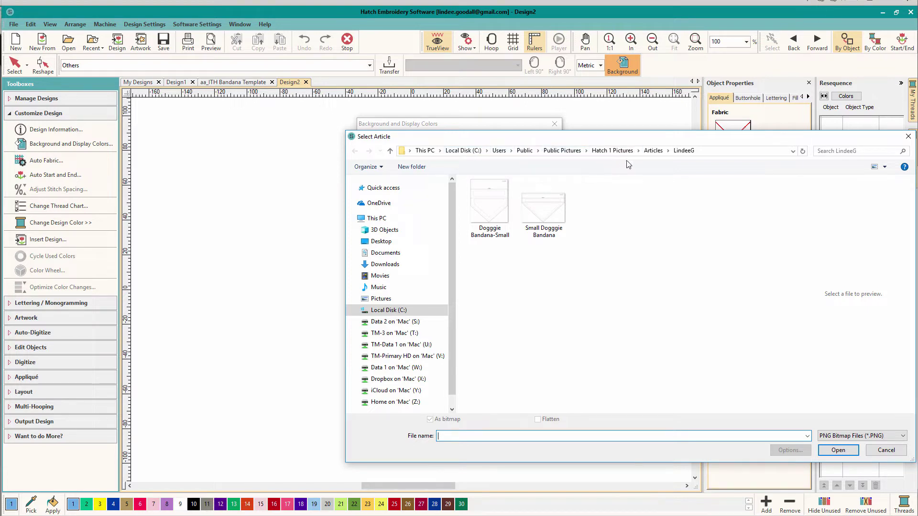
{"action": "left_click", "coordinate": [652, 151]}
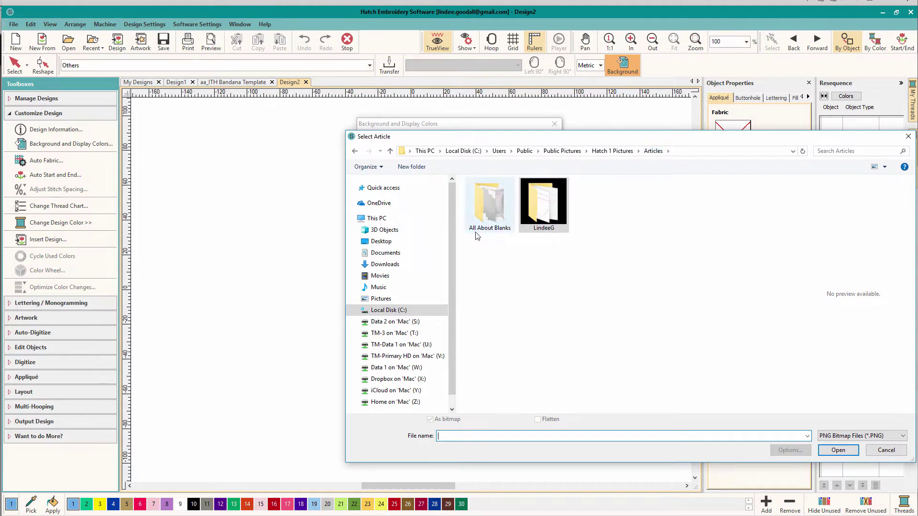
{"action": "left_click", "coordinate": [556, 210]}
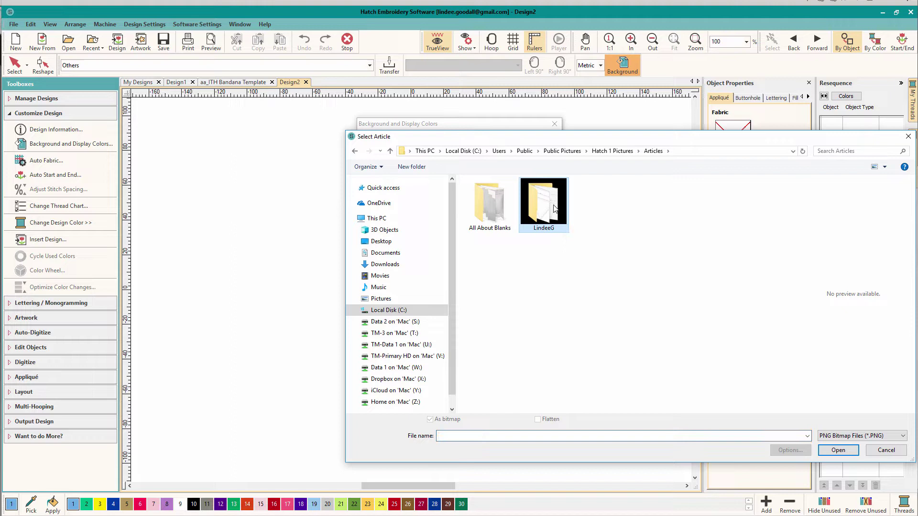
{"action": "left_click", "coordinate": [830, 449]}
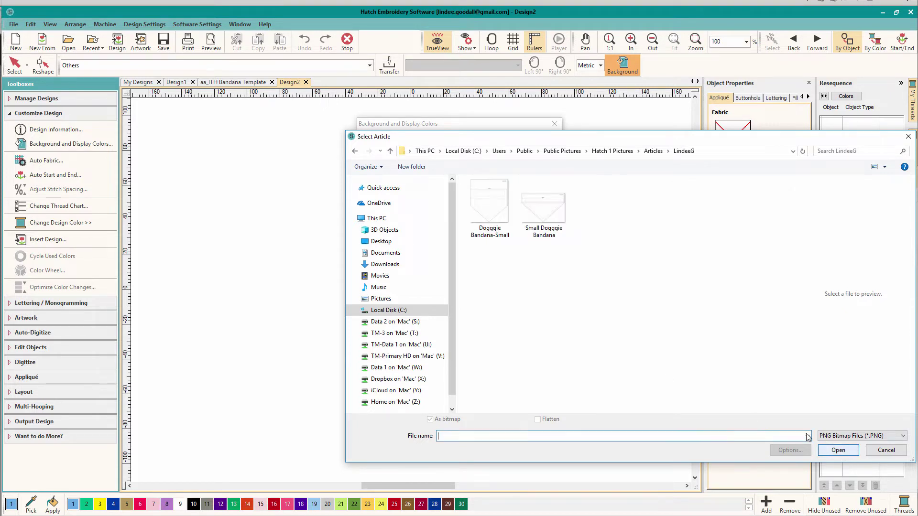
{"action": "left_click", "coordinate": [488, 198]}
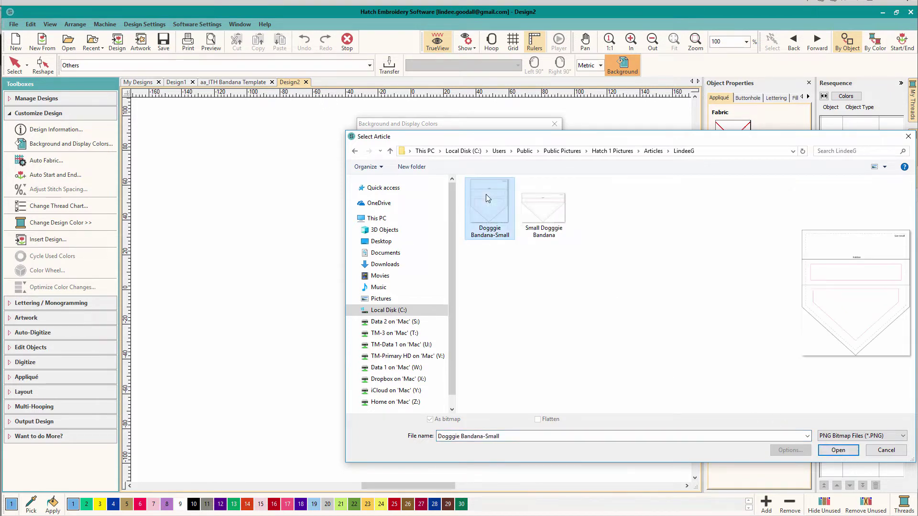
{"action": "left_click", "coordinate": [846, 452]}
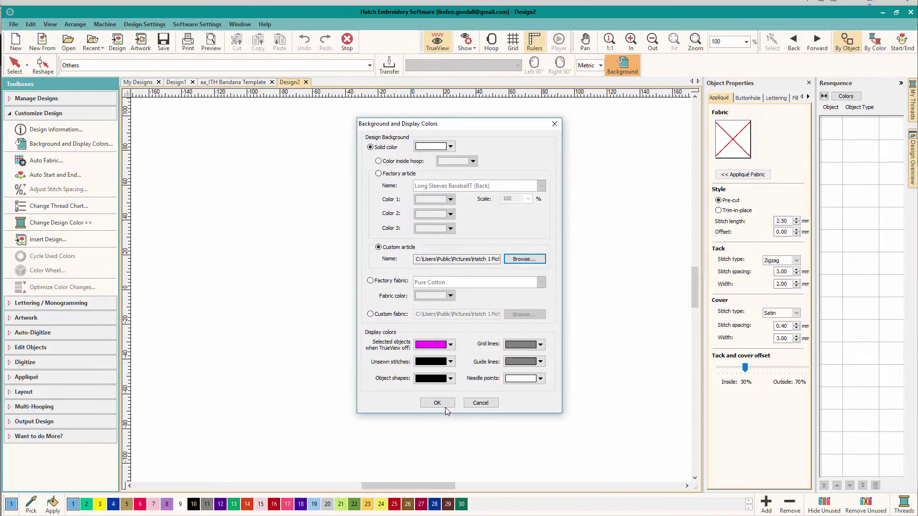
{"action": "left_click", "coordinate": [444, 406]}
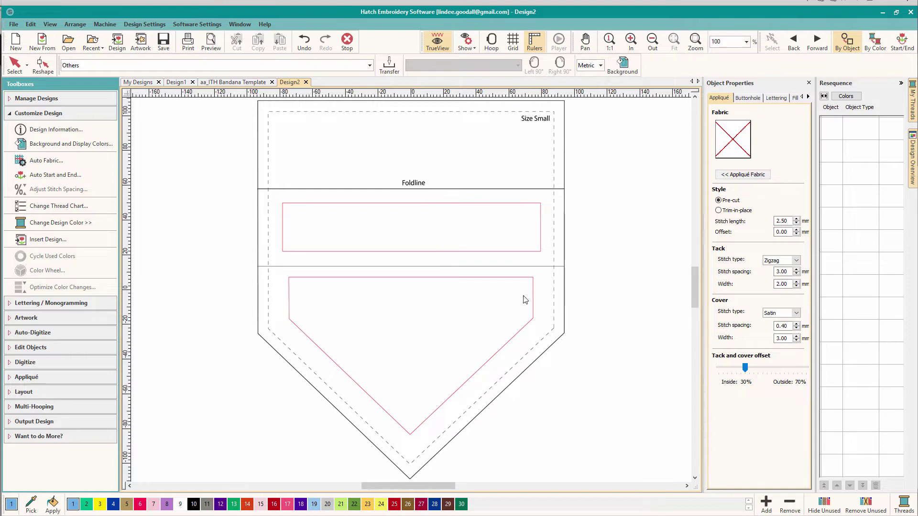
Step: Return to the Select tool with Escape
{"action": "key", "text": "Escape"}
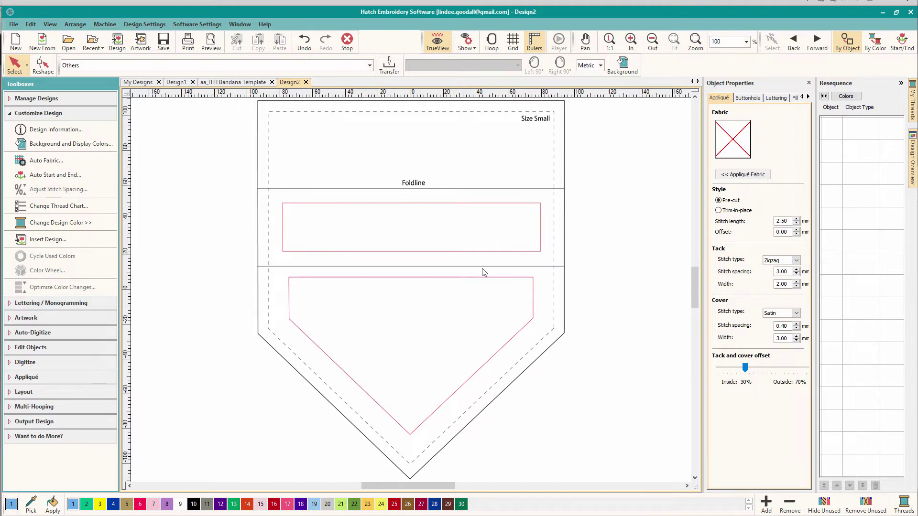
Step: On the aa_ITH Bandana Template, zoom to fit and set the background to Color inside hoop
{"action": "left_click", "coordinate": [241, 84]}
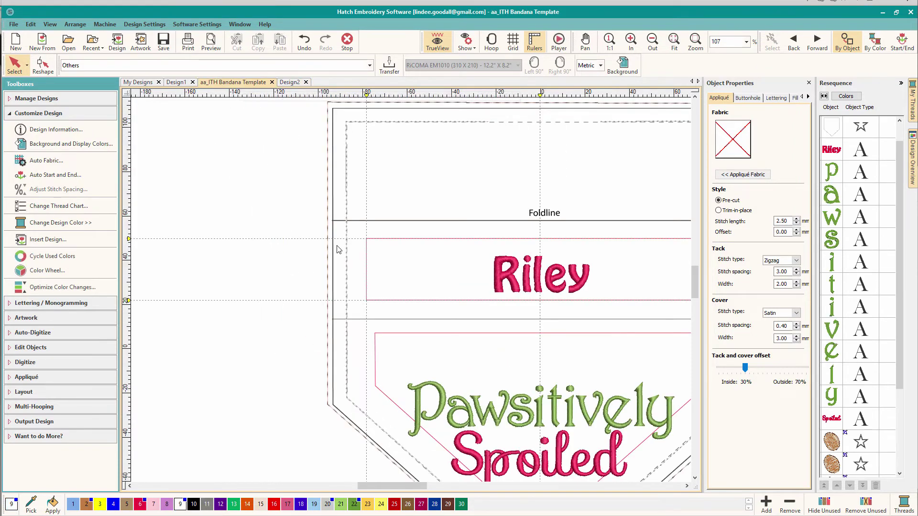
{"action": "left_click", "coordinate": [674, 42]}
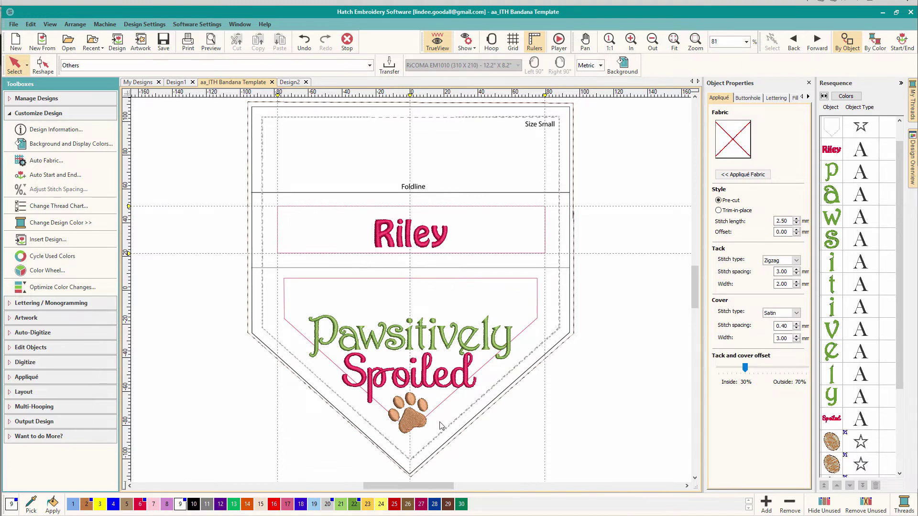
{"action": "left_click", "coordinate": [626, 64]}
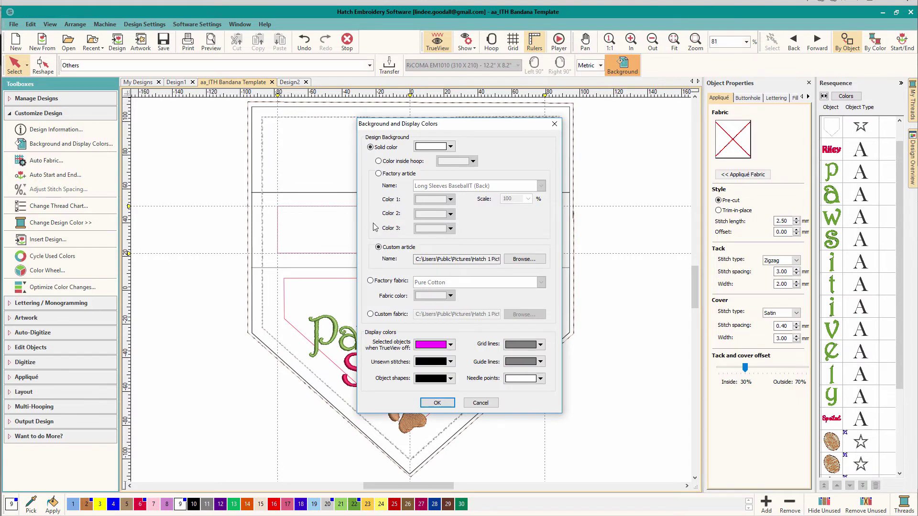
{"action": "left_click", "coordinate": [378, 161]}
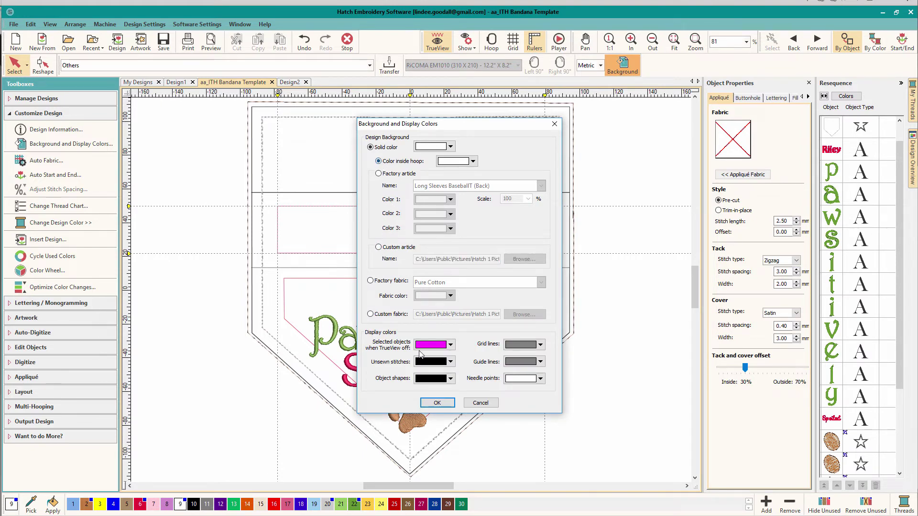
{"action": "left_click", "coordinate": [438, 402]}
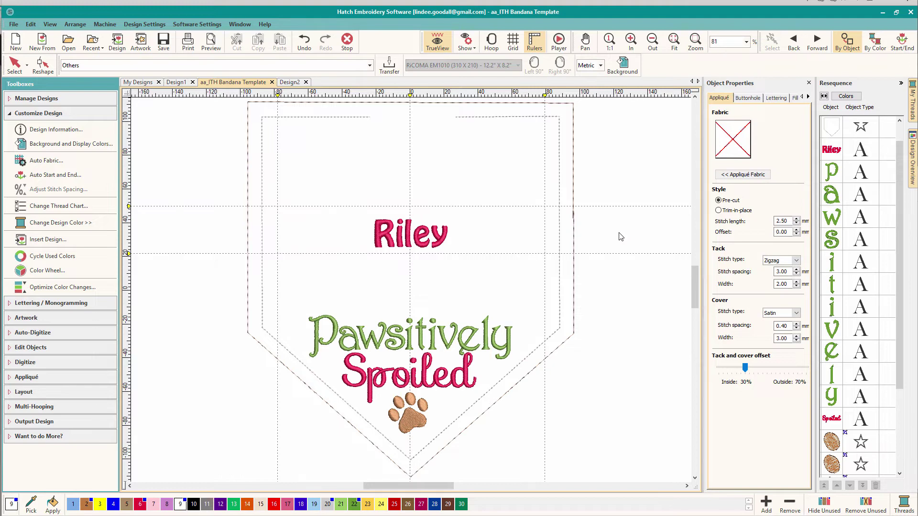
Step: Replace the 'Riley' name lettering text with 'Woofy'
{"action": "left_click", "coordinate": [402, 235]}
{"action": "left_click_drag", "start_coordinate": [728, 119], "coordinate": [701, 115]}
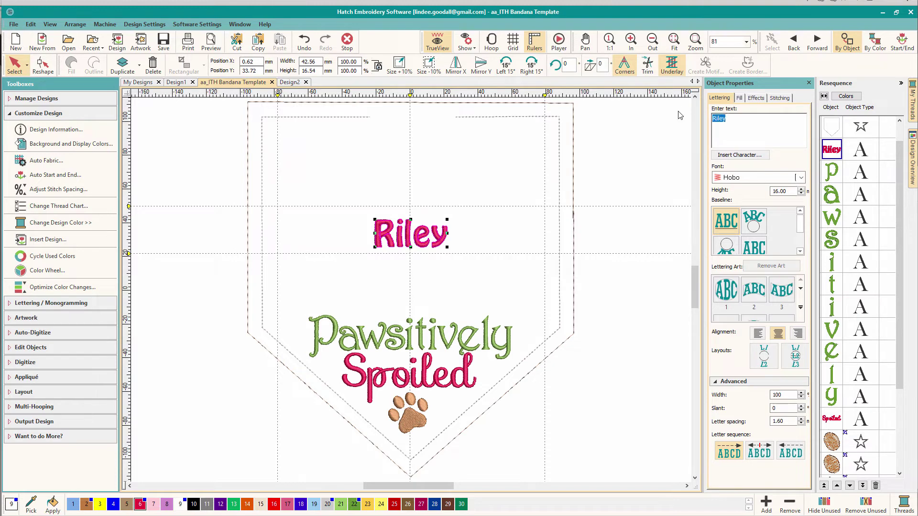
{"action": "type", "text": "Woofy"}
{"action": "key", "text": "Return"}
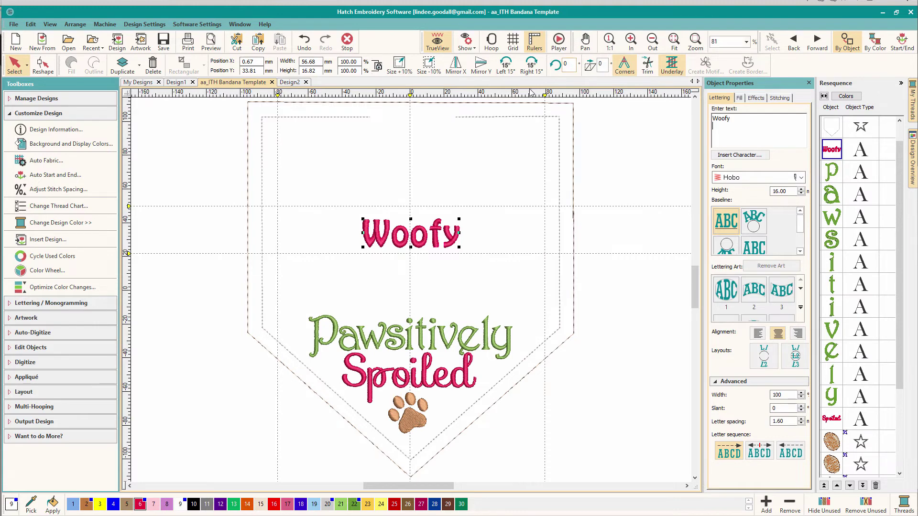
Step: Deselect the lettering and apply Dogggie Bandana-Small as the template's custom article background
{"action": "left_click", "coordinate": [620, 118]}
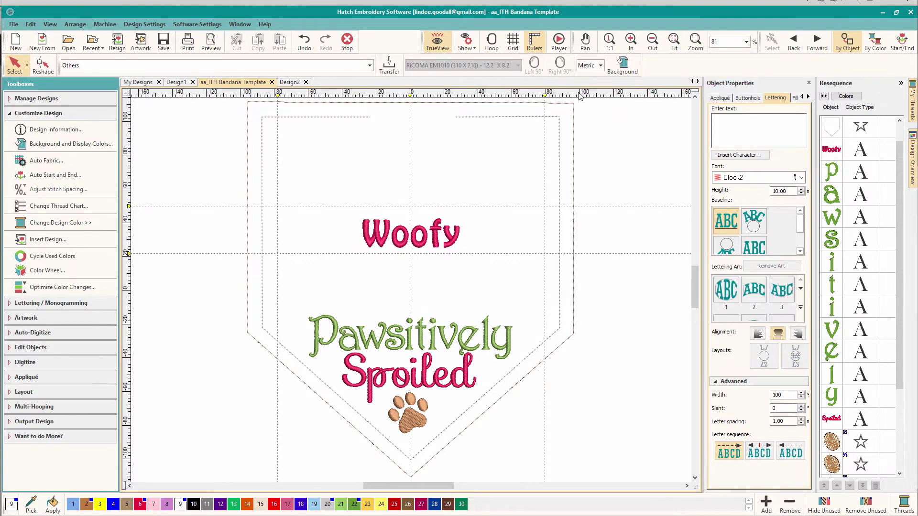
{"action": "left_click", "coordinate": [617, 67]}
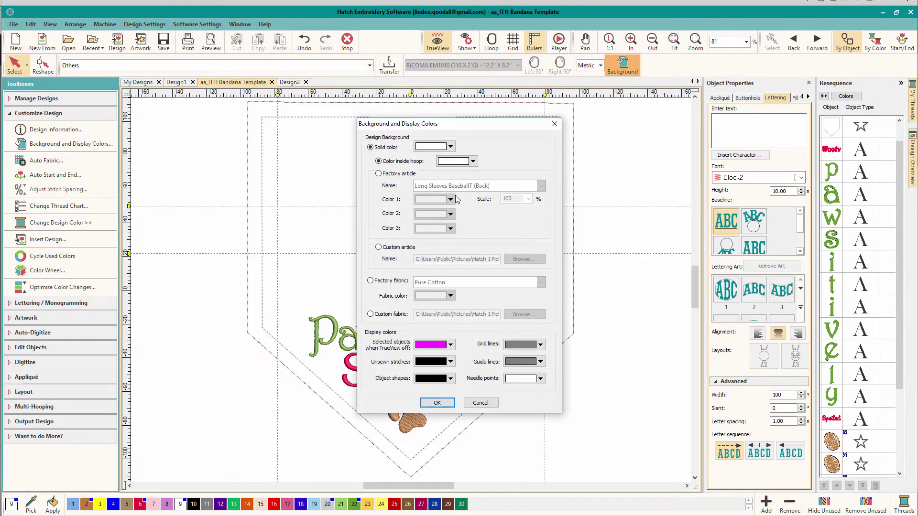
{"action": "left_click", "coordinate": [378, 247]}
{"action": "left_click", "coordinate": [522, 260]}
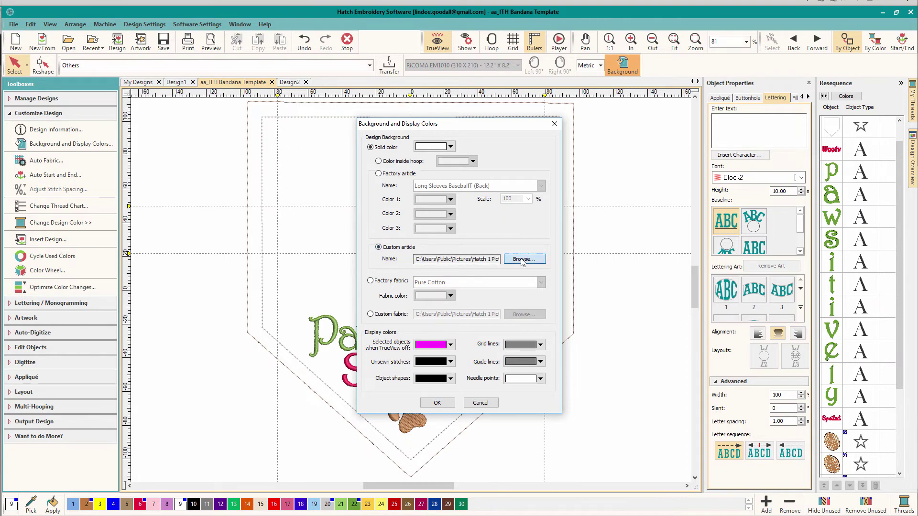
{"action": "left_click", "coordinate": [497, 234]}
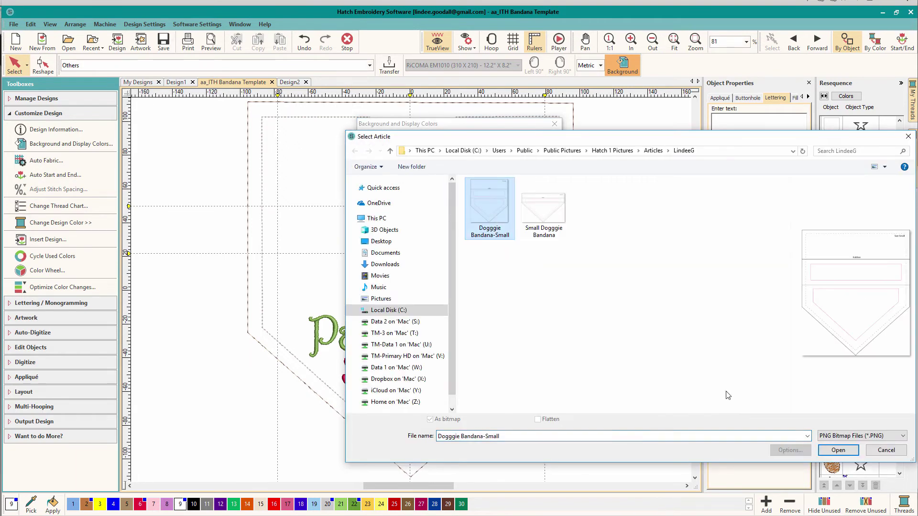
{"action": "left_click", "coordinate": [838, 451]}
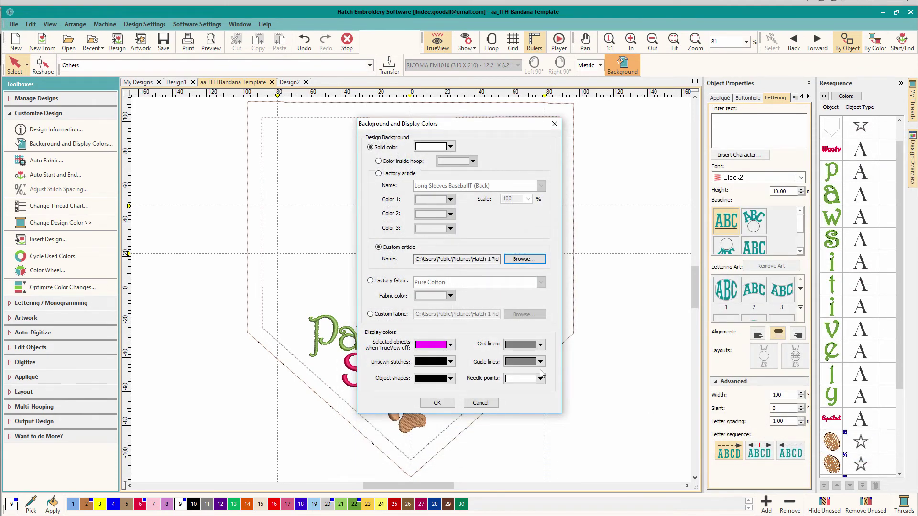
{"action": "left_click", "coordinate": [437, 403]}
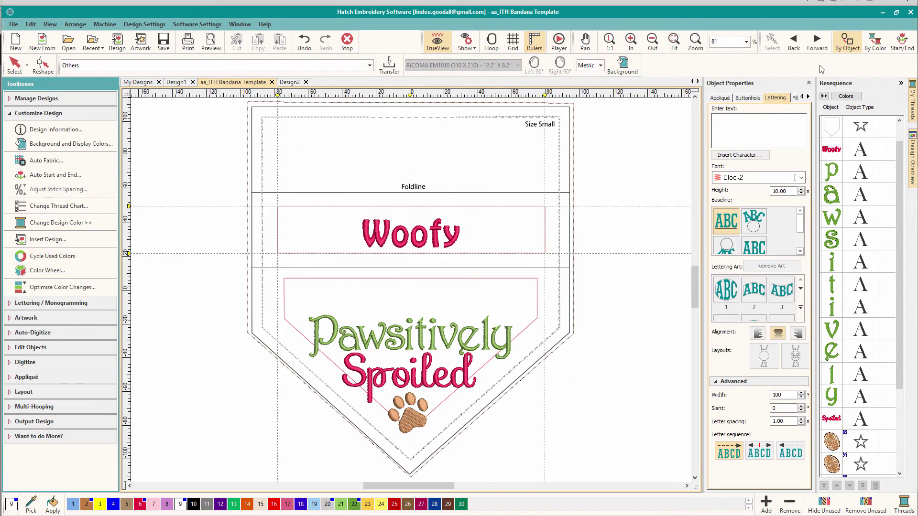
{"action": "left_click", "coordinate": [634, 69]}
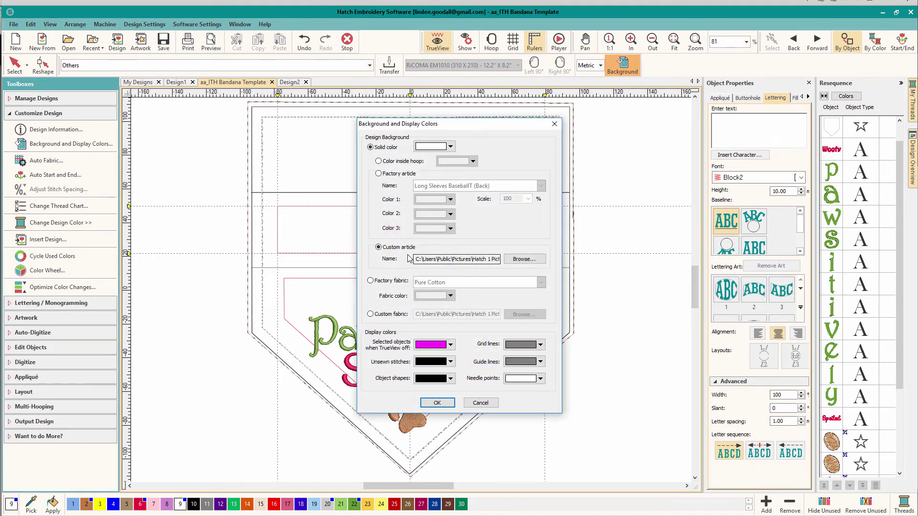
{"action": "left_click", "coordinate": [427, 261]}
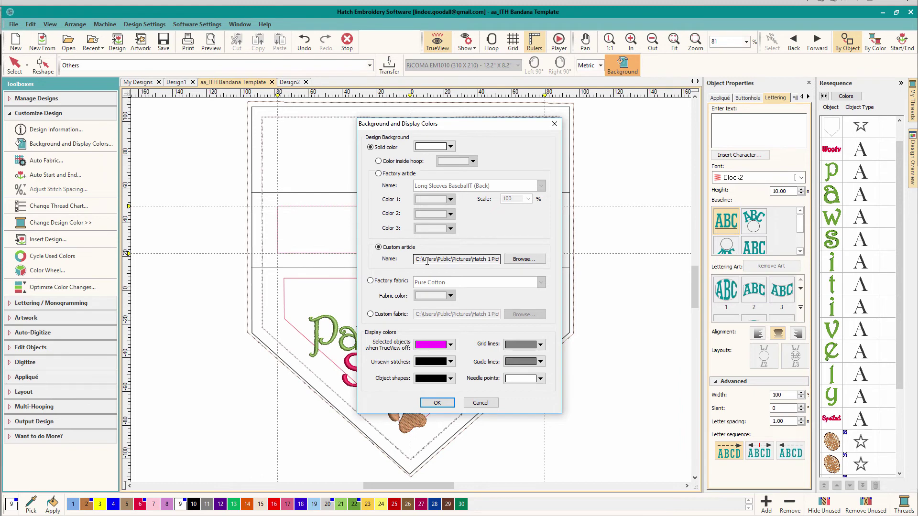